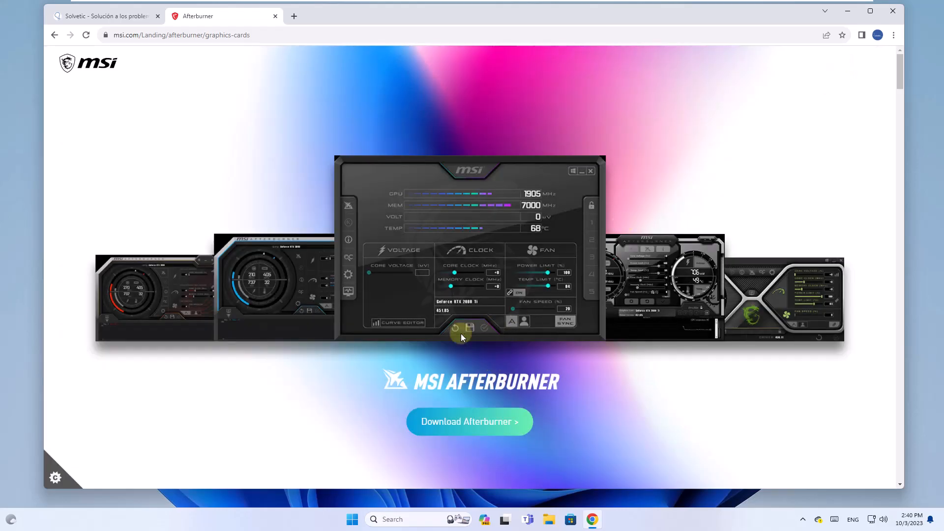
Download the MSI Afterburner setup archive and extract all of MSIAfterburnerSetup.zip in the Downloads folder.
click(467, 421)
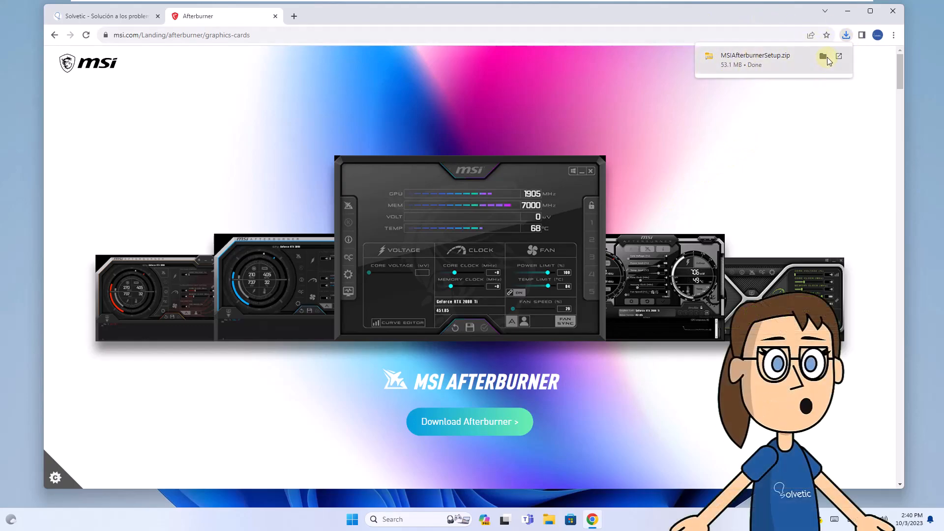
click(851, 11)
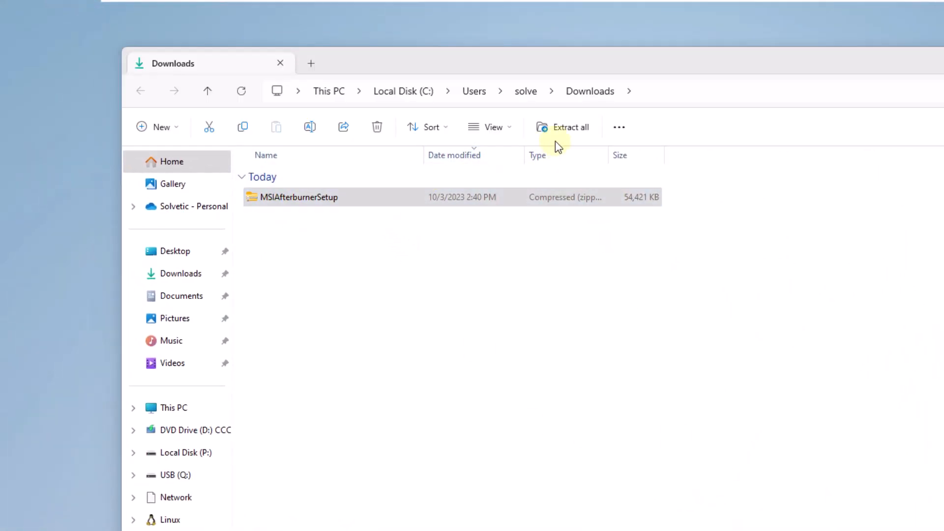
click(566, 129)
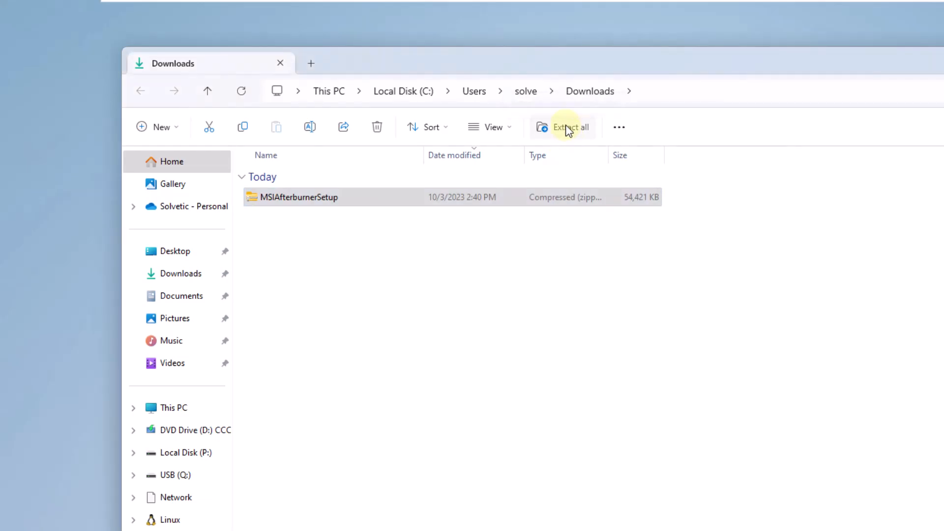
click(789, 494)
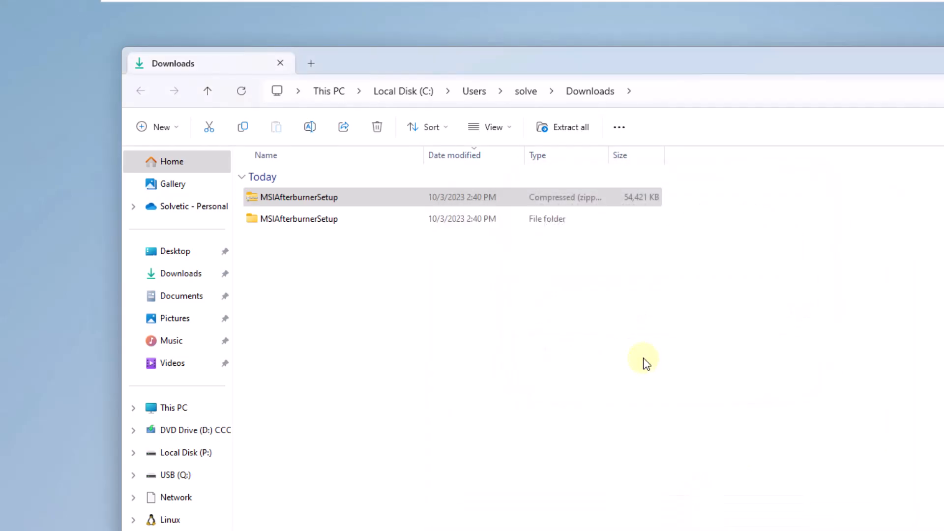
Run the MSIAfterburnerSetup465 application from the extracted MSIAfterburnerSetup folder and choose English as the installer language.
double_click(365, 220)
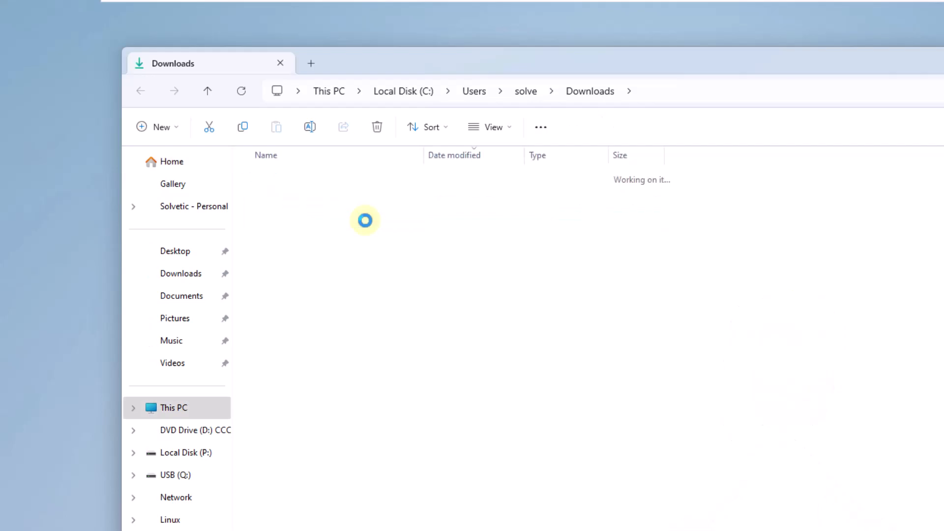
click(357, 200)
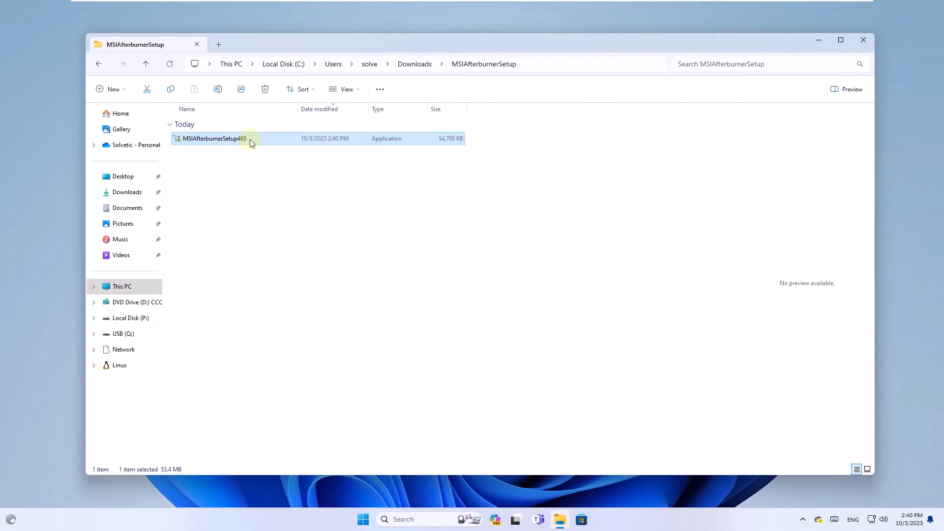
double_click(250, 140)
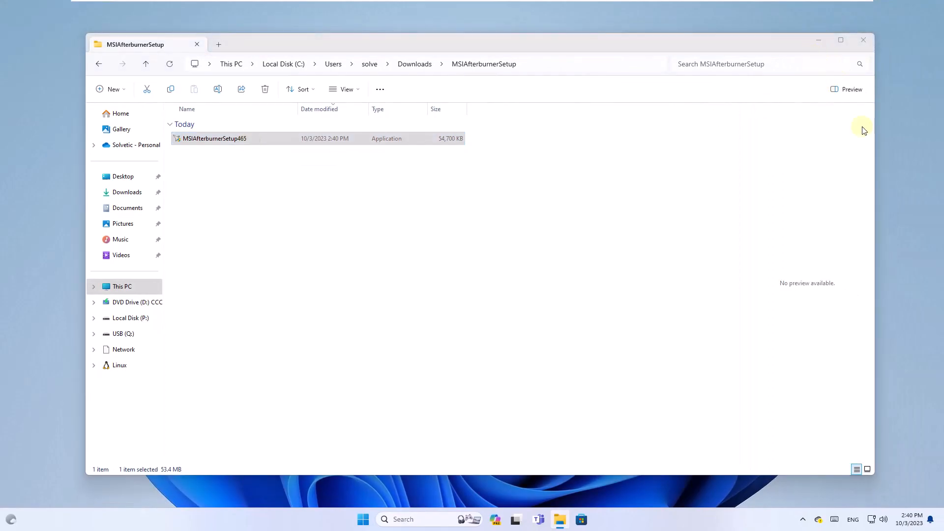
click(818, 40)
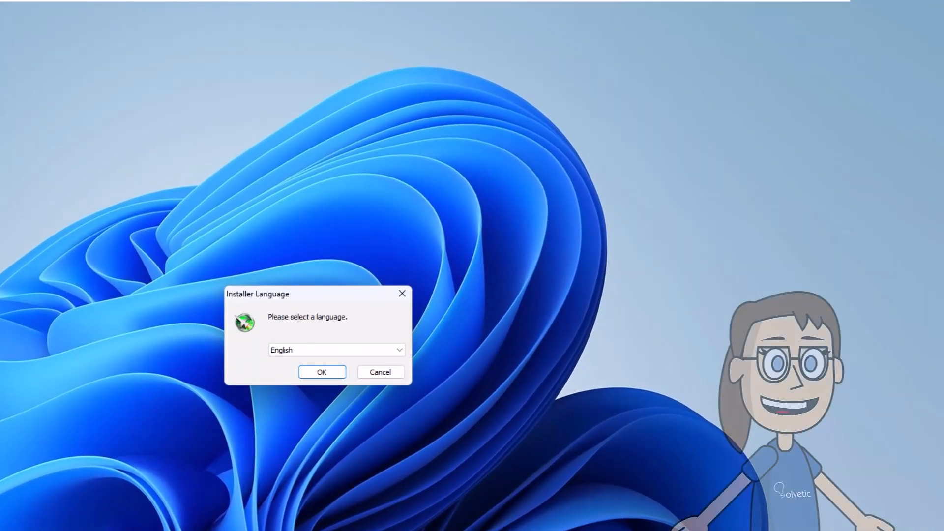
click(322, 373)
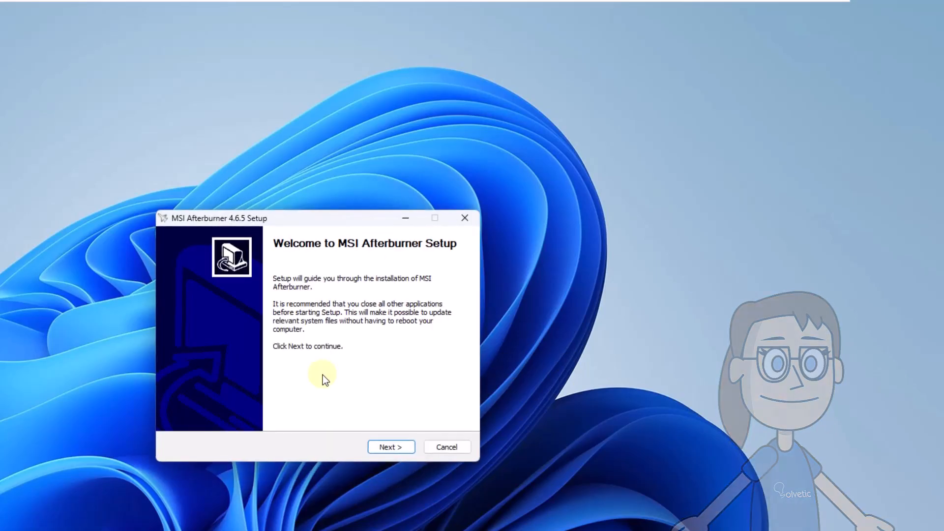
Accept the licence and install MSI Afterburner with RivaTuner Statistics Server in the default folder, without creating shortcuts.
click(378, 448)
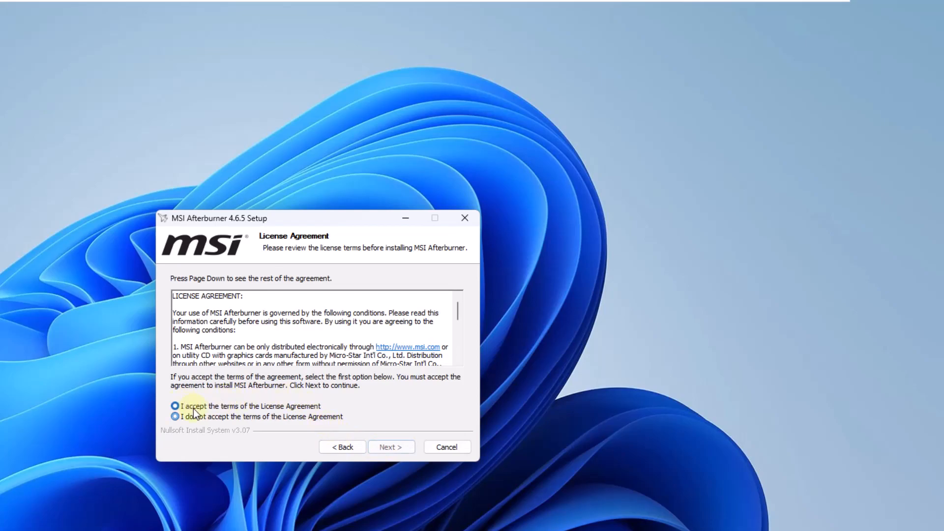
click(219, 406)
click(388, 447)
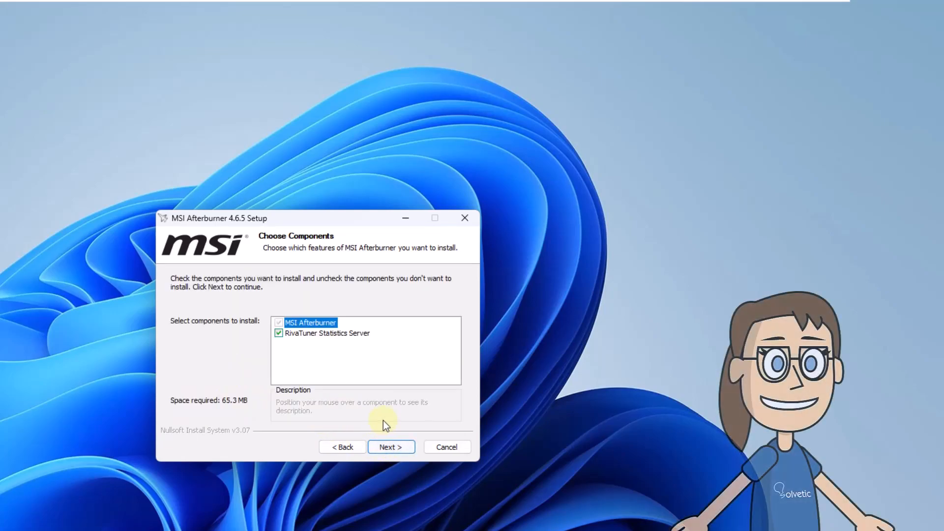
click(396, 447)
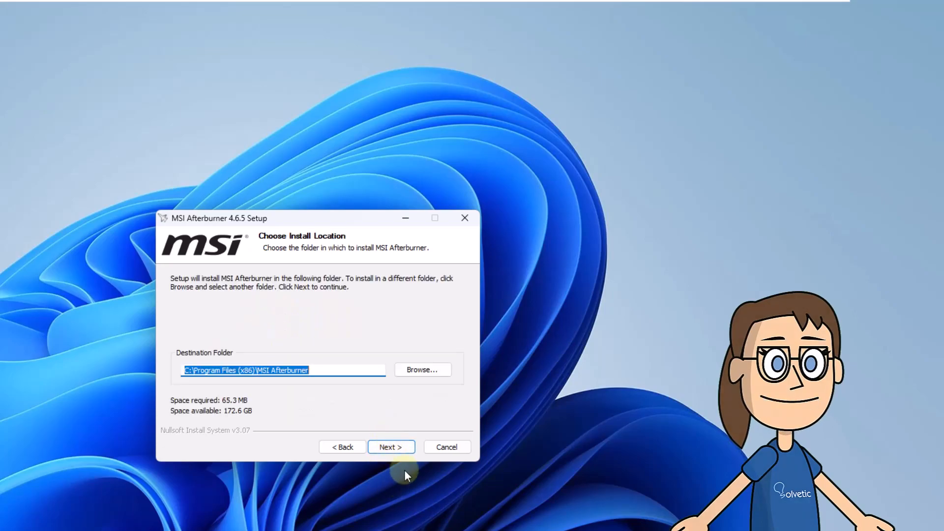
click(388, 445)
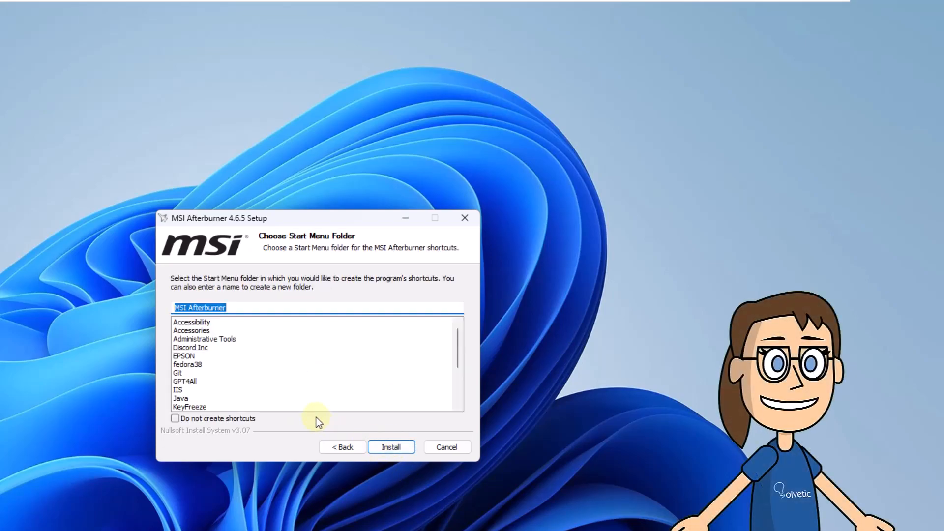
click(175, 419)
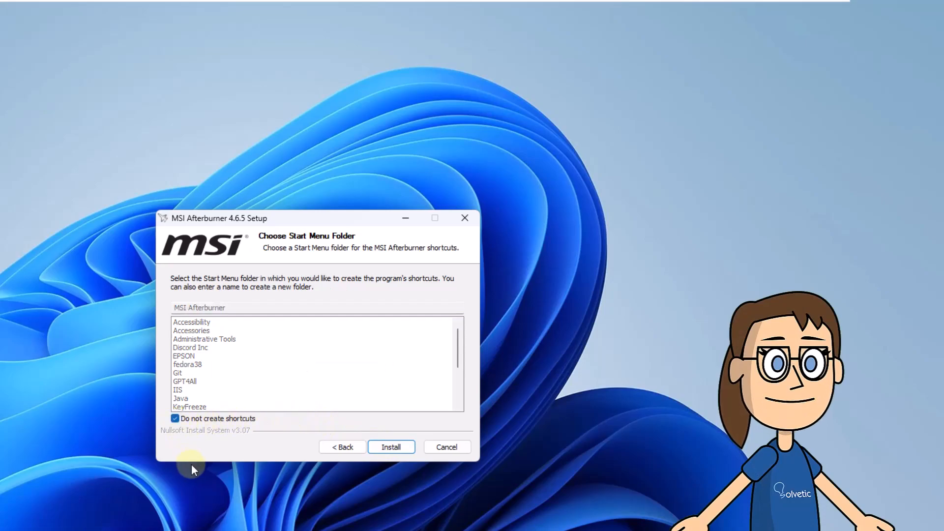
click(398, 447)
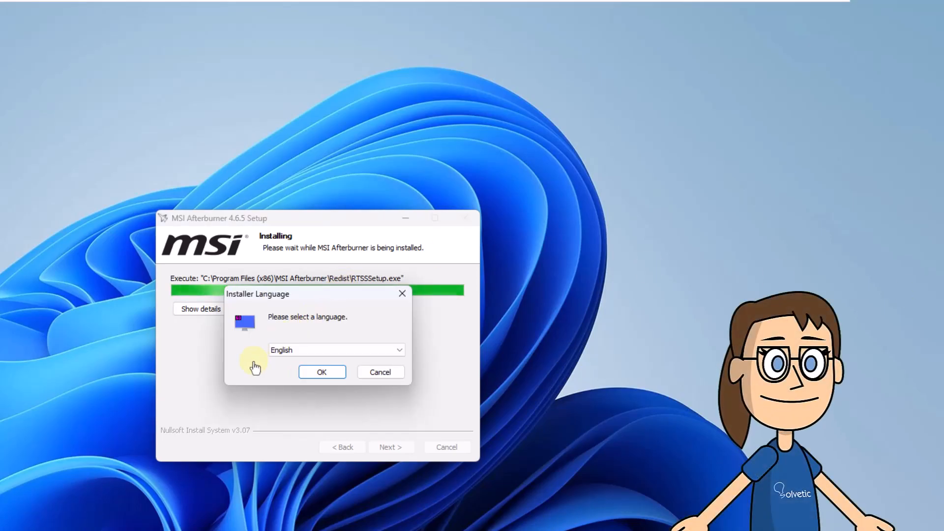
Install RivaTuner Statistics Server in English, accepting its licence, keeping the default folder and creating no shortcuts.
click(322, 376)
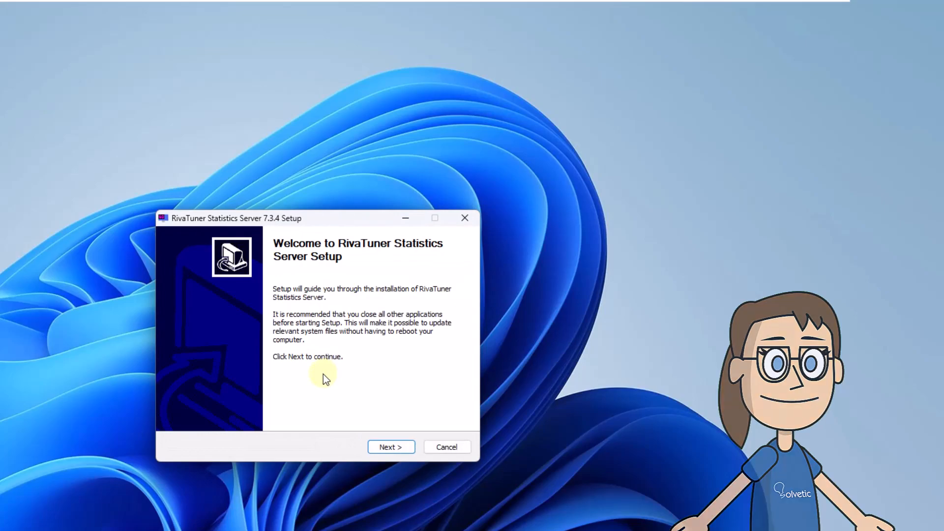
click(387, 447)
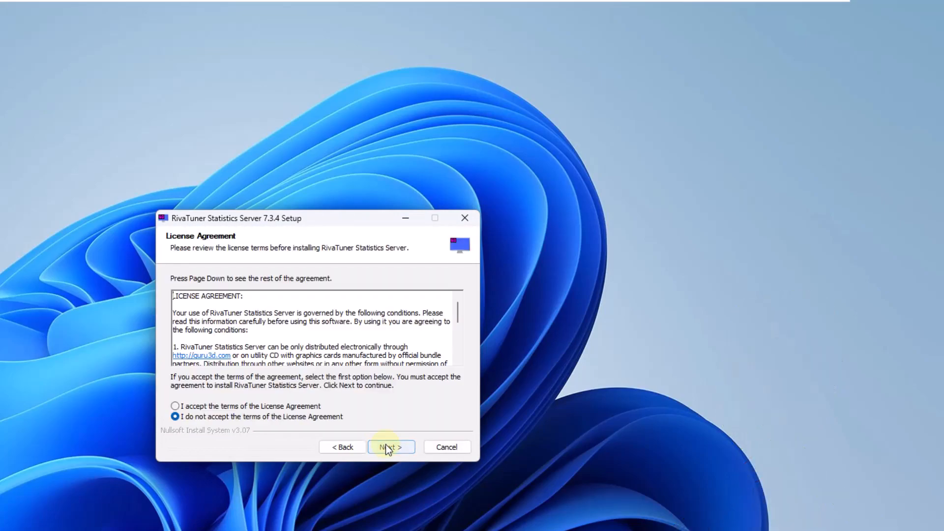
click(175, 406)
click(403, 447)
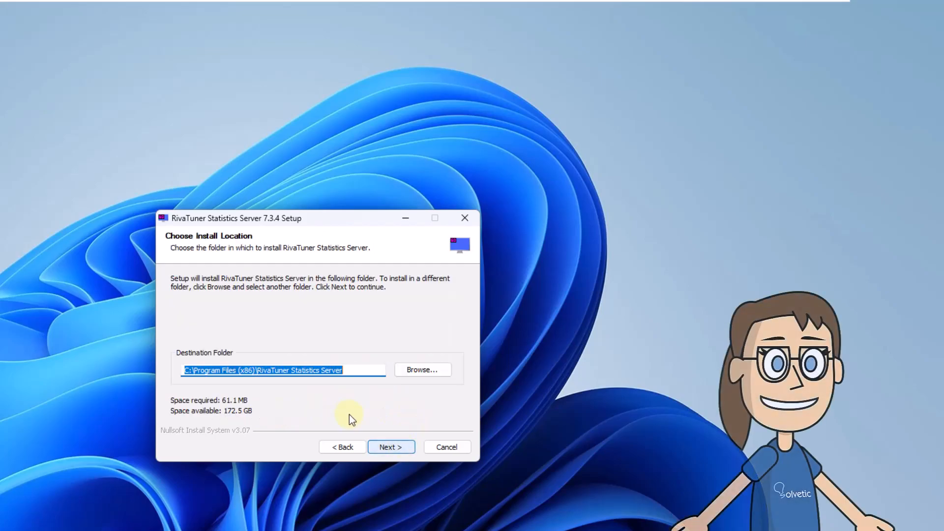
click(391, 446)
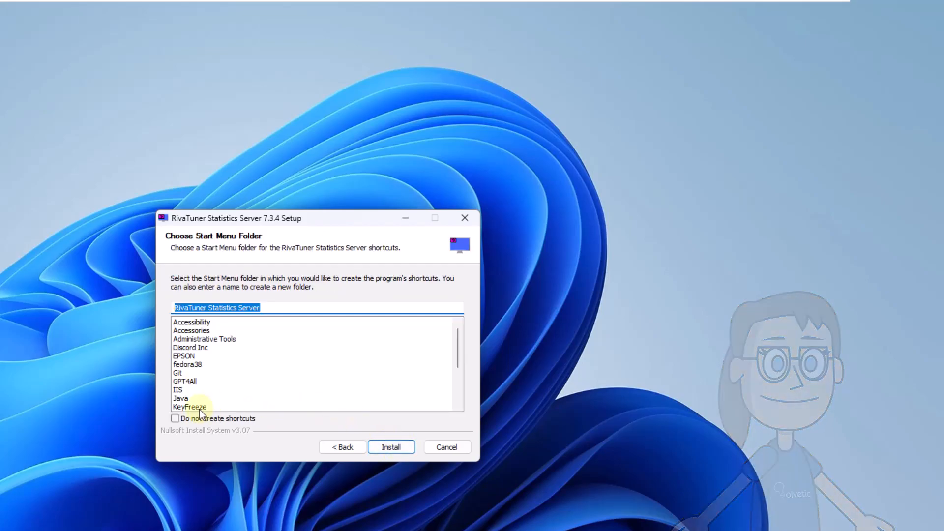
click(175, 419)
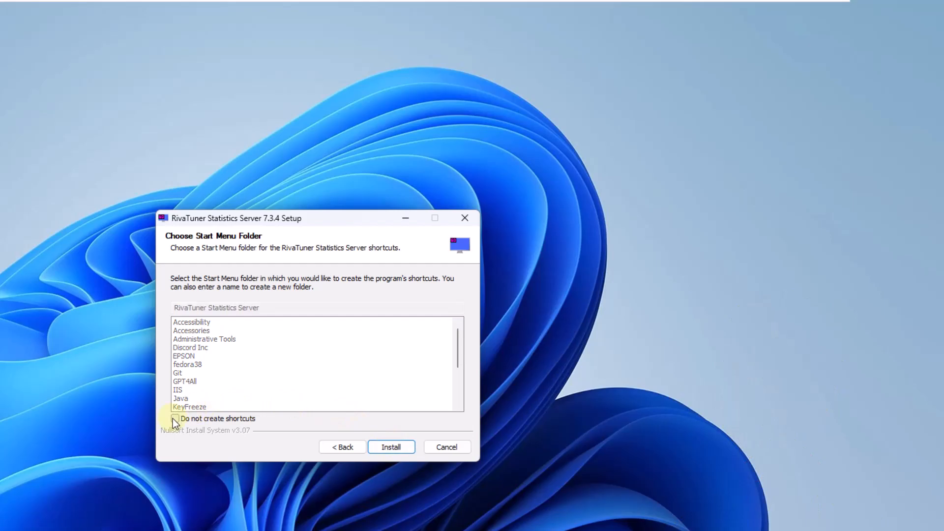
click(392, 446)
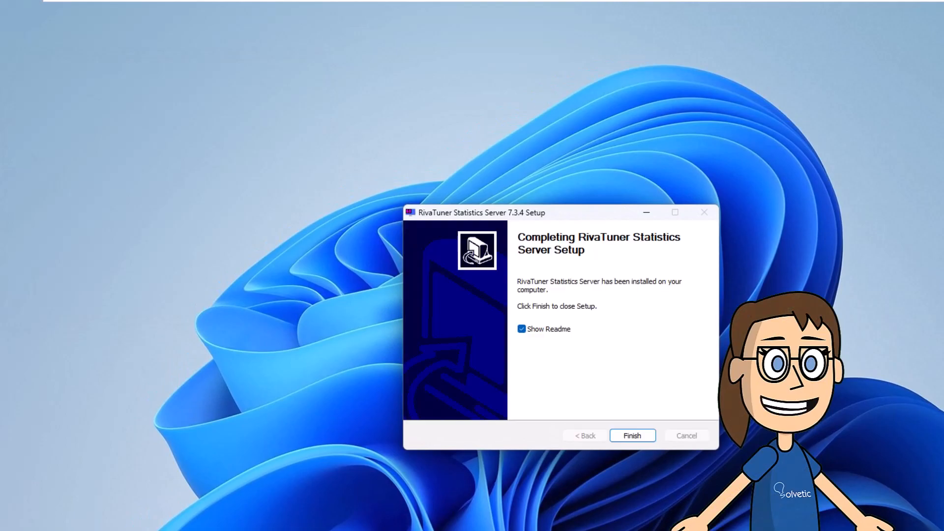
Finish the RivaTuner Statistics Server setup without showing the Readme, and finish the MSI Afterburner setup with Run MSI Afterburner enabled.
click(524, 329)
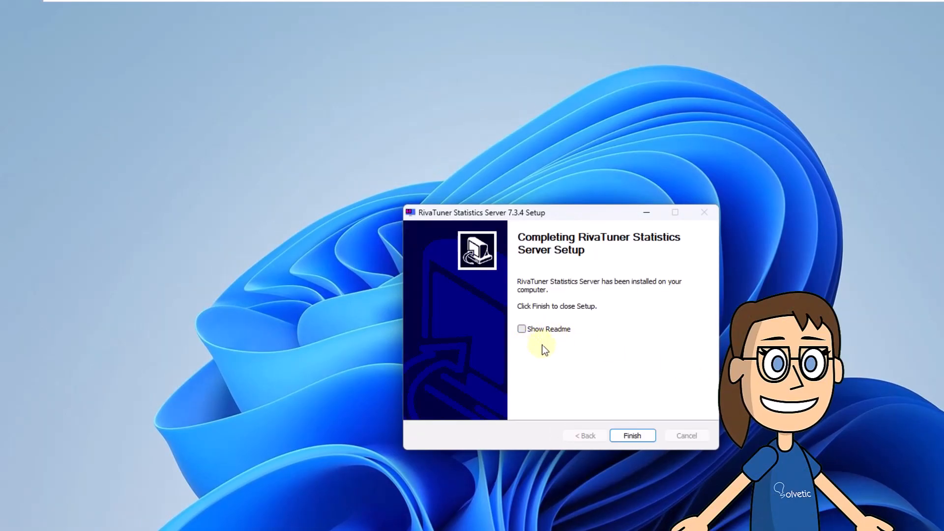
click(633, 436)
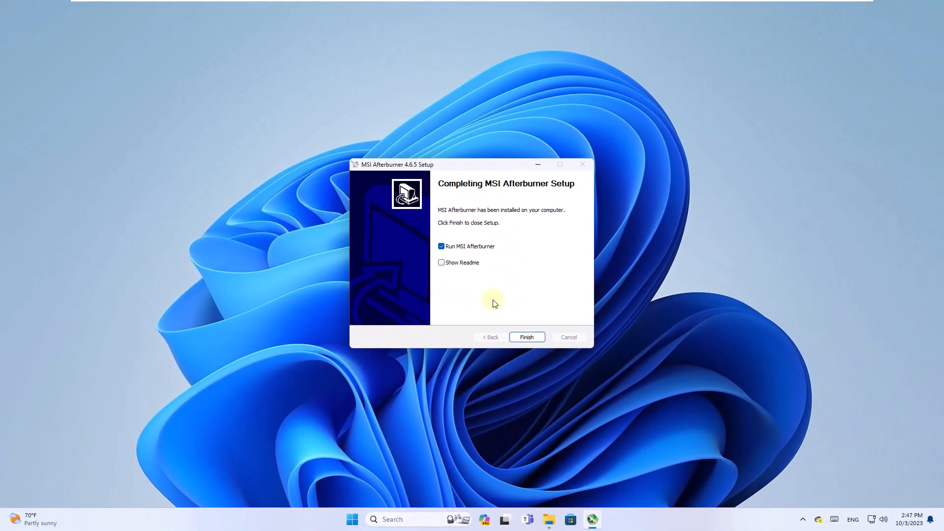
click(523, 336)
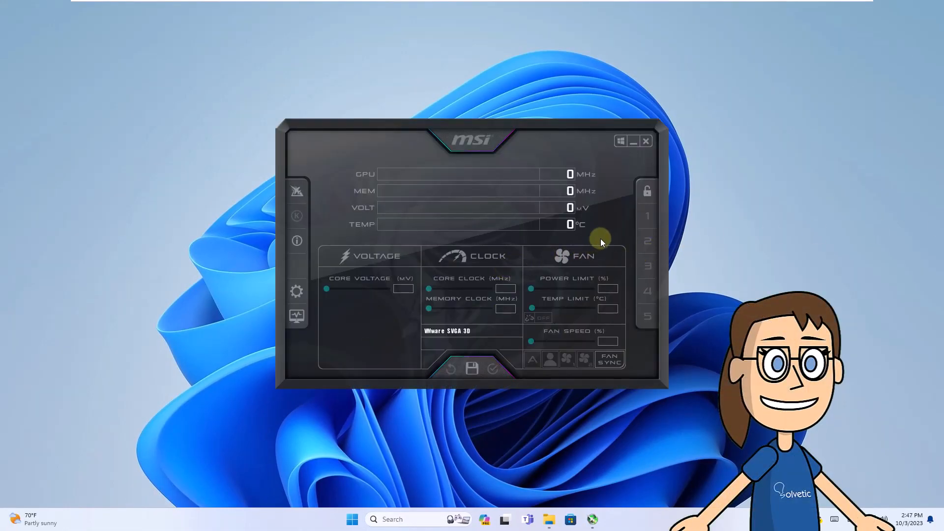
Open the MSI Afterburner properties and examine the User Interface, Benchmark and Screen capture settings.
click(295, 294)
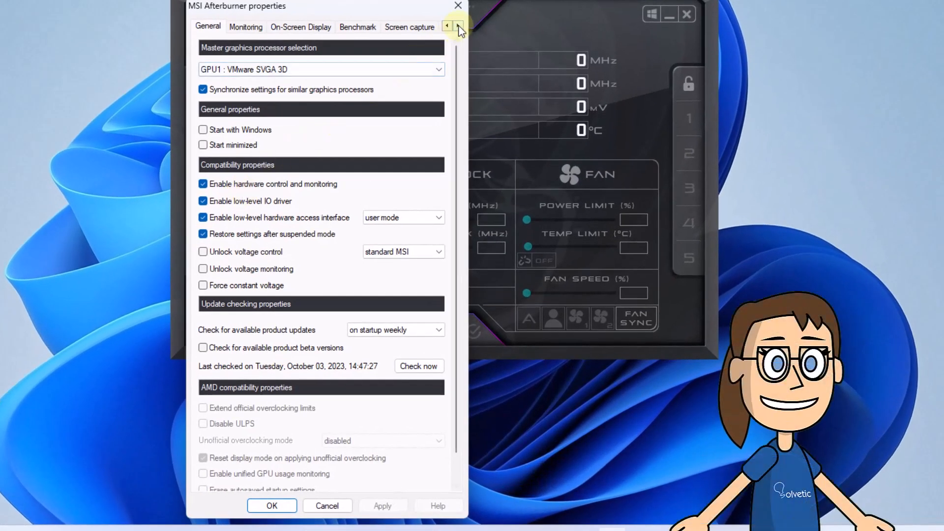
click(459, 27)
click(459, 27)
click(459, 26)
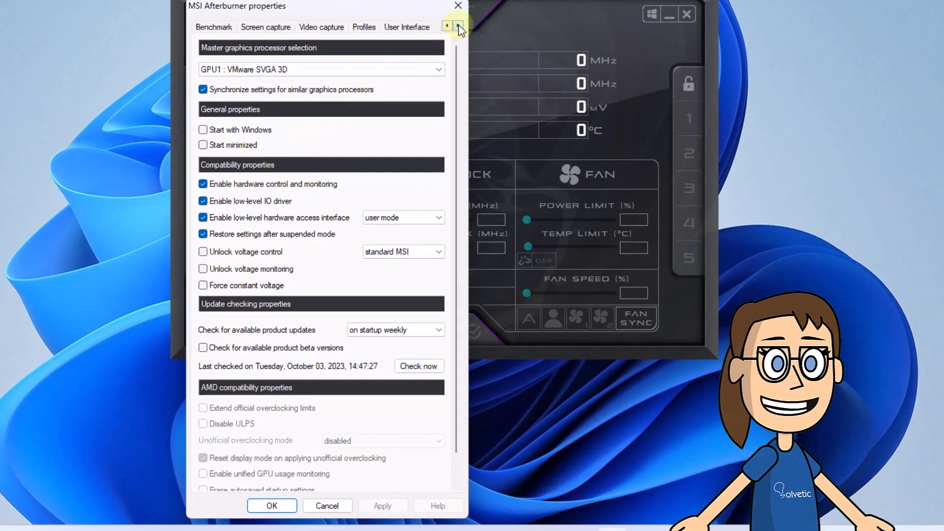
click(421, 31)
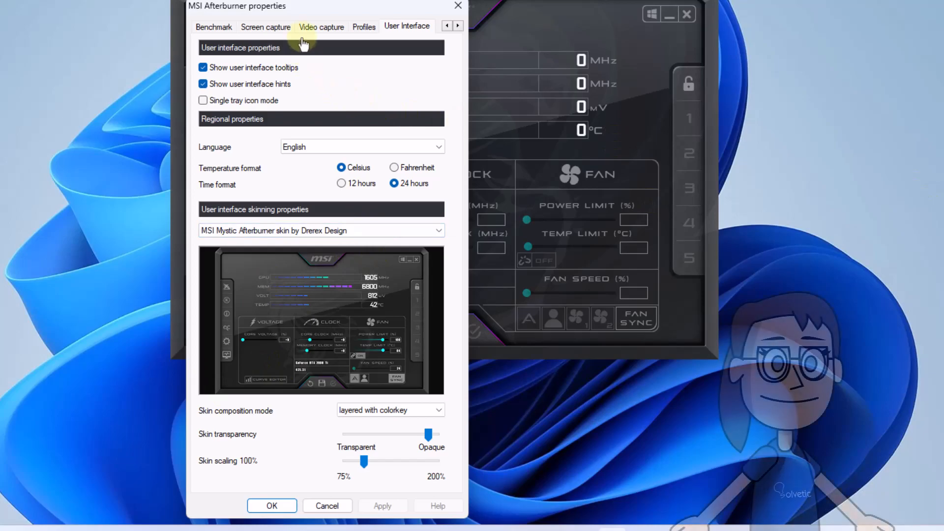
click(214, 28)
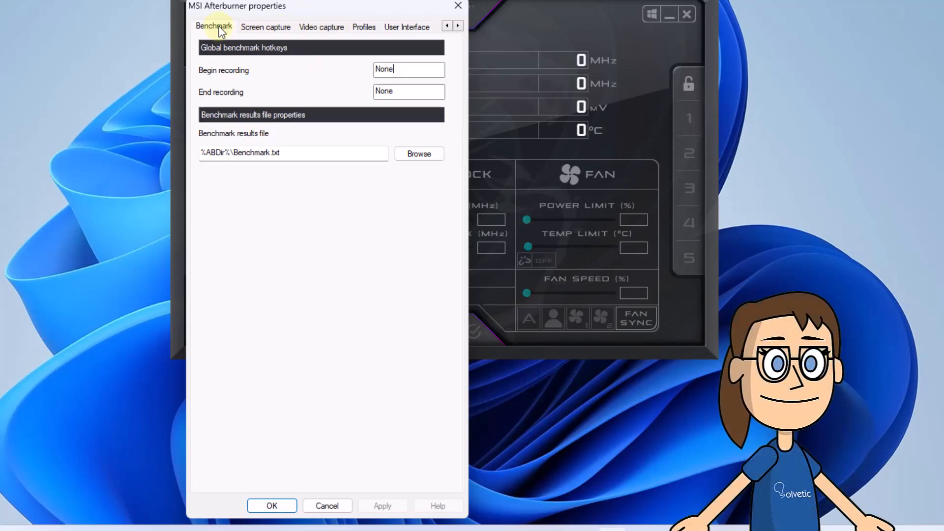
click(252, 30)
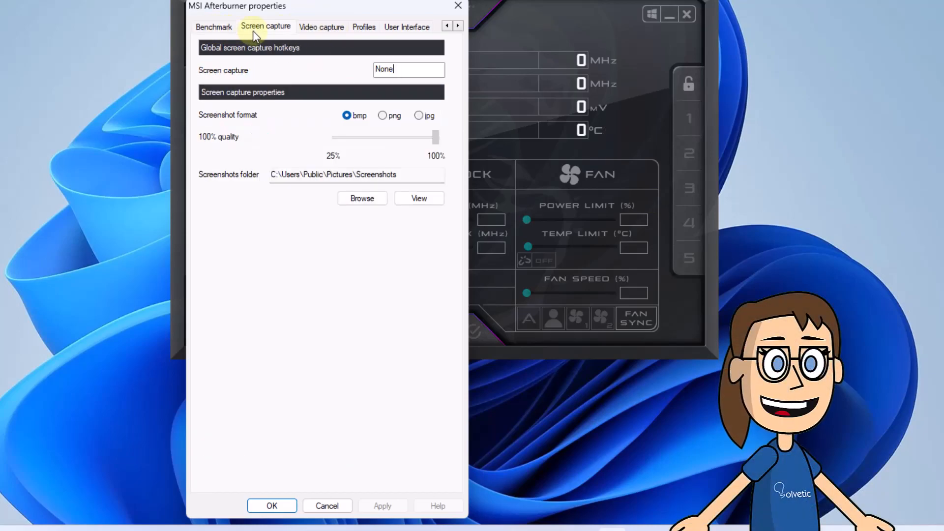
Set the On-Screen Display hotkeys to Home for toggle, Page Down for show and Page Up for hide, and apply them.
click(447, 26)
click(447, 26)
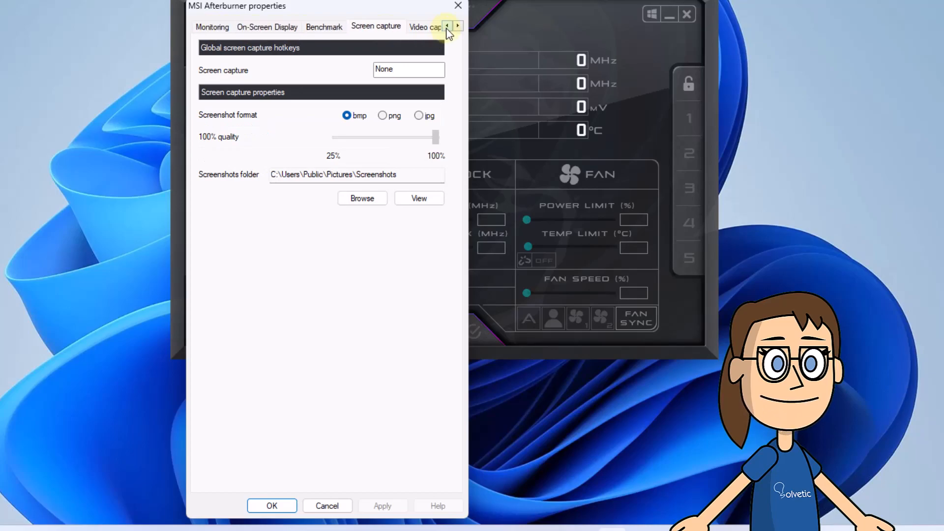
click(279, 30)
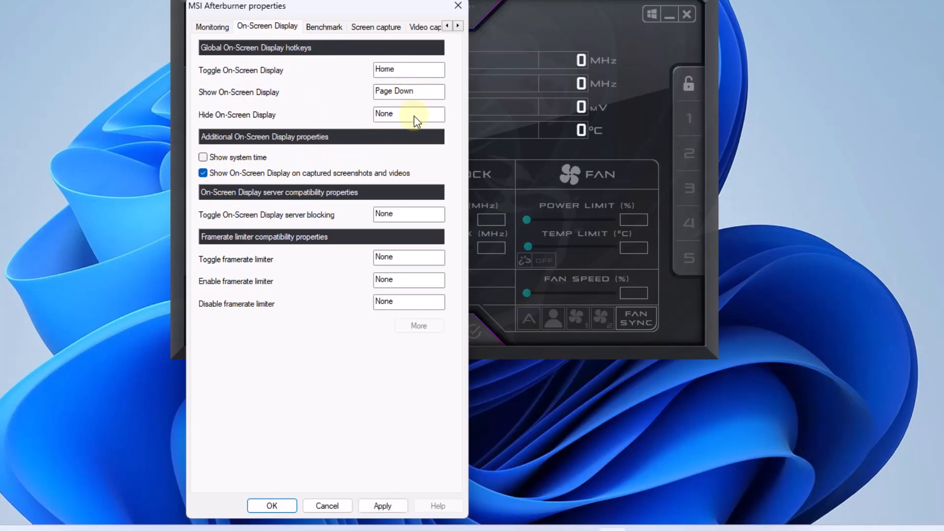
key(Page_Up)
click(379, 507)
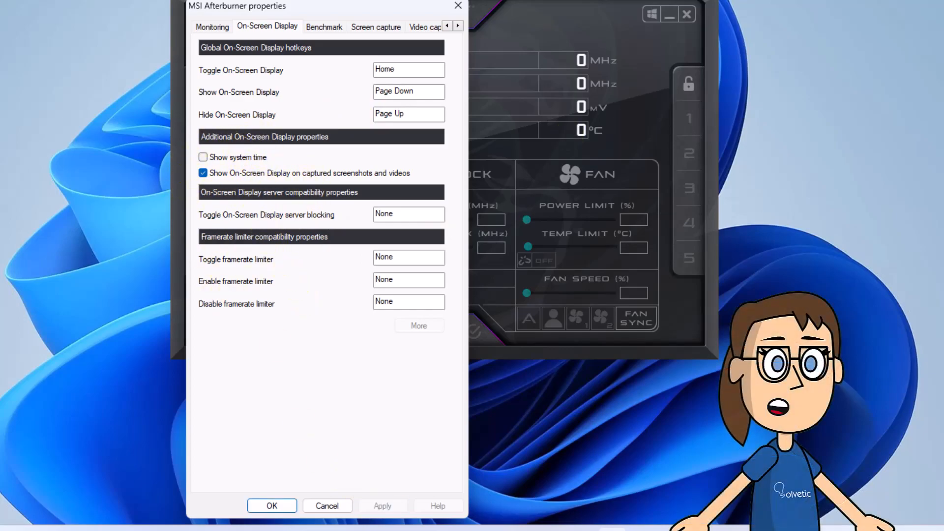
Activate the Framerate graph in the hardware monitoring list of the MSI Afterburner properties and apply the change.
click(215, 26)
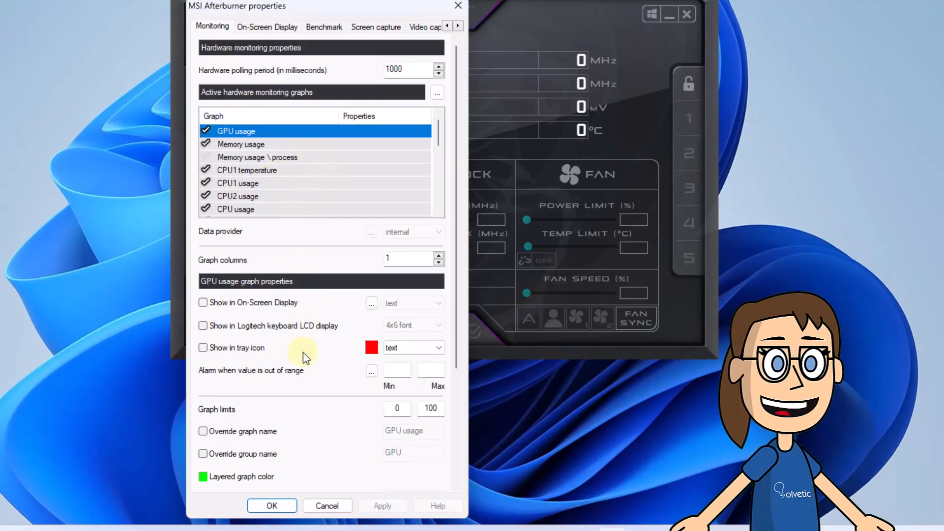
scroll(261, 164, down, 3)
scroll(264, 168, down, 3)
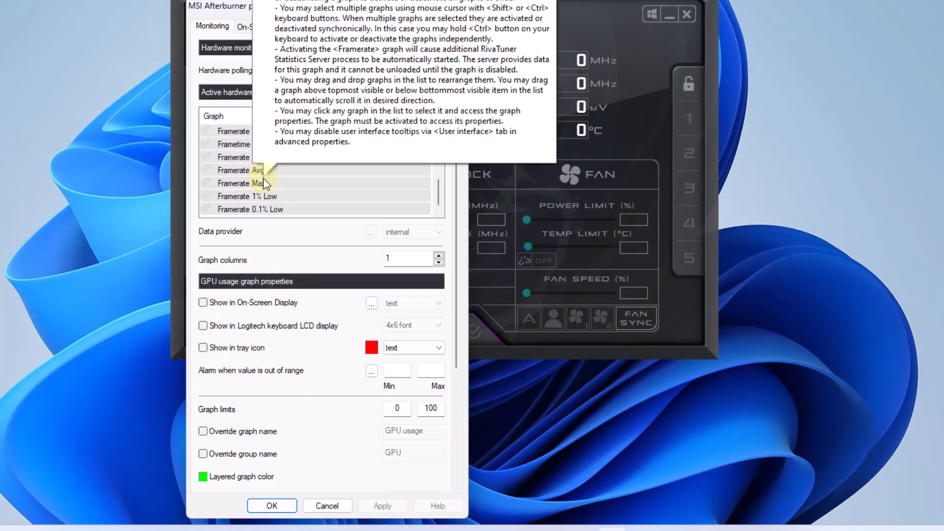
scroll(264, 177, up, 1)
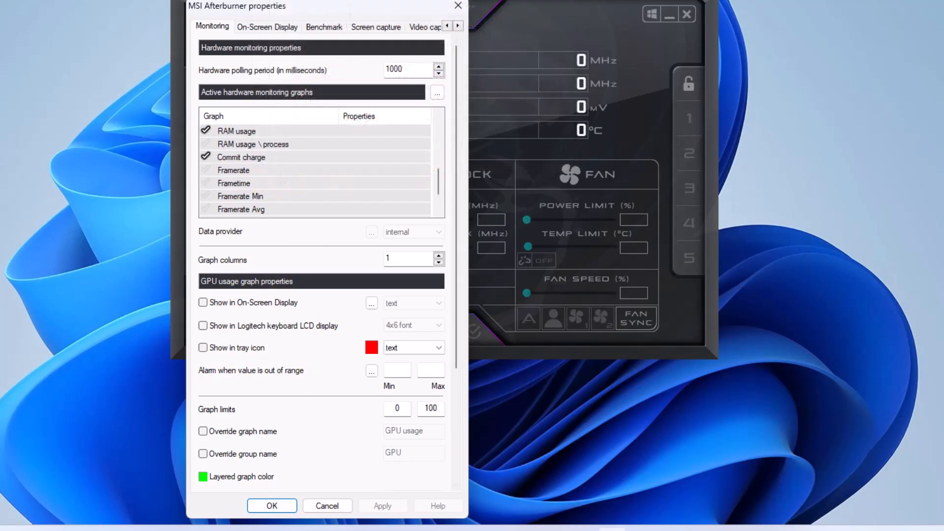
click(264, 176)
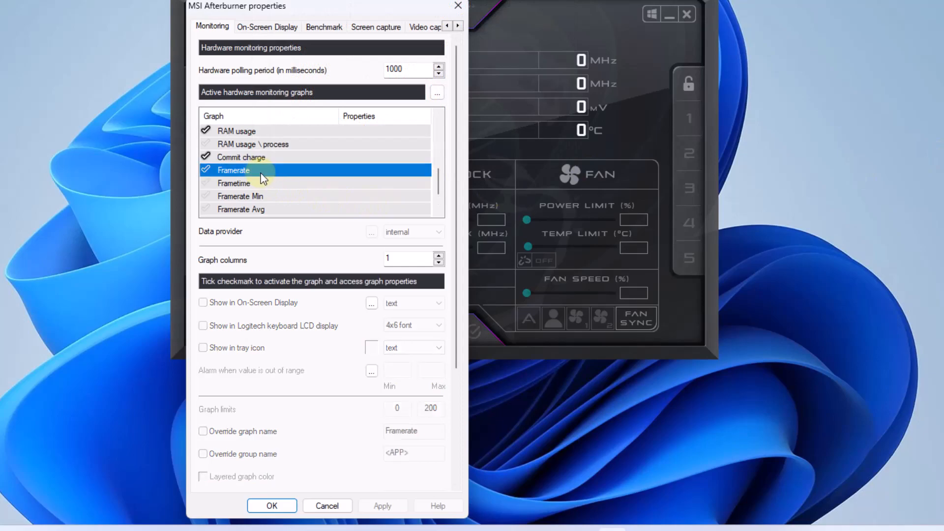
click(205, 171)
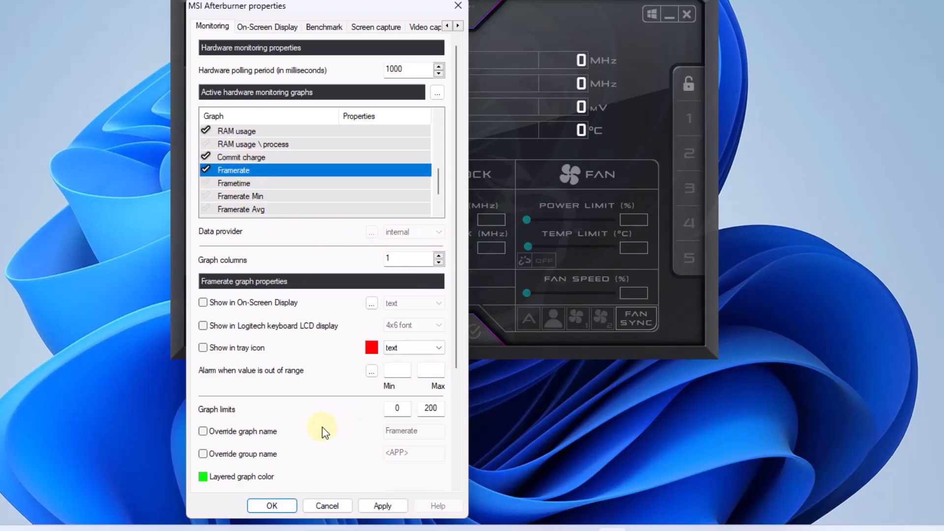
click(383, 506)
Override the Framerate graph's group name with FPS, save the properties and minimize the MSI Afterburner window.
click(203, 454)
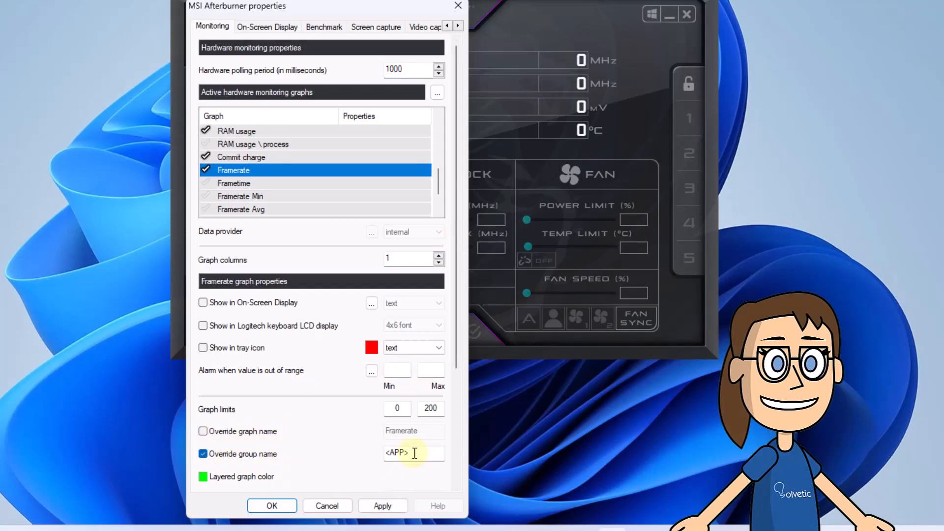
drag(419, 452, 360, 462)
text(FPS)
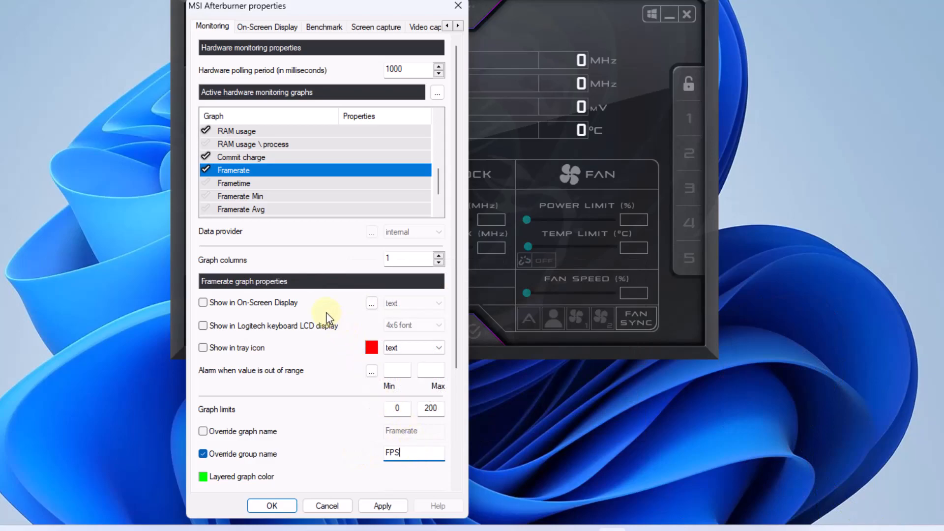
click(383, 506)
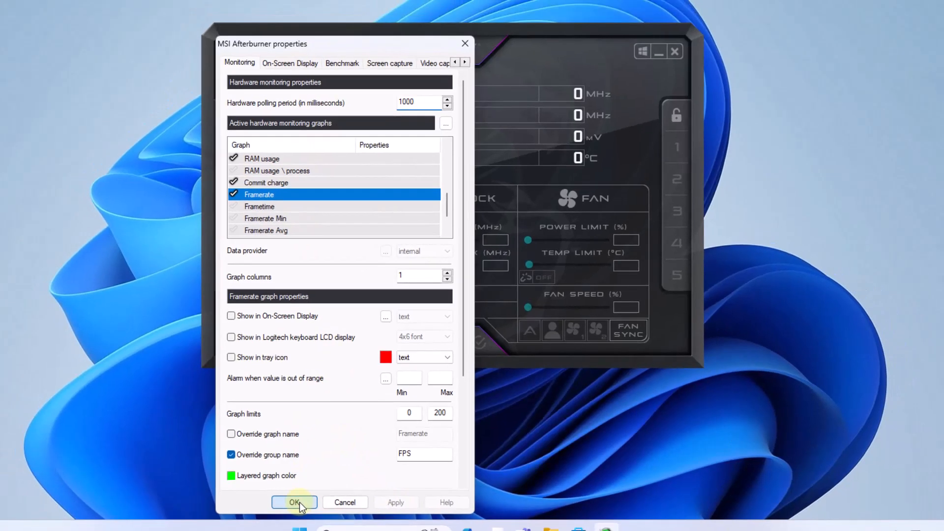
click(294, 504)
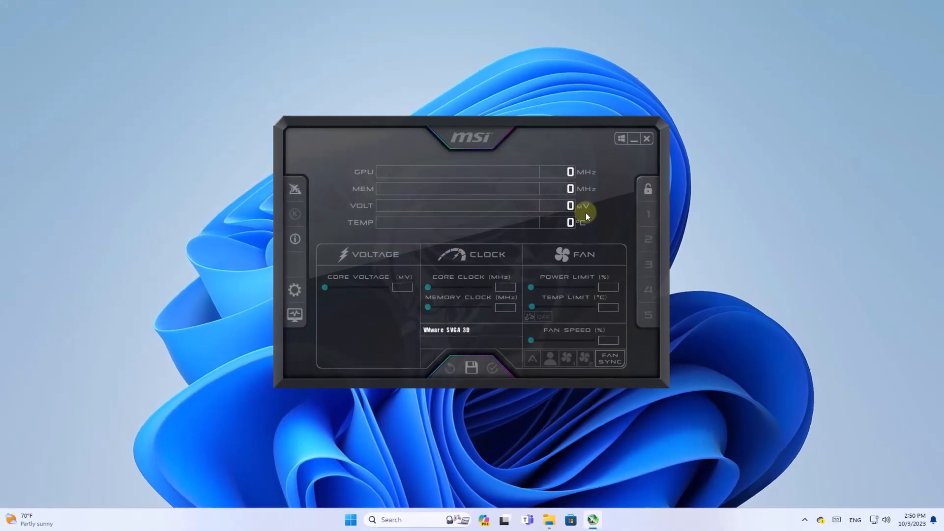
click(631, 143)
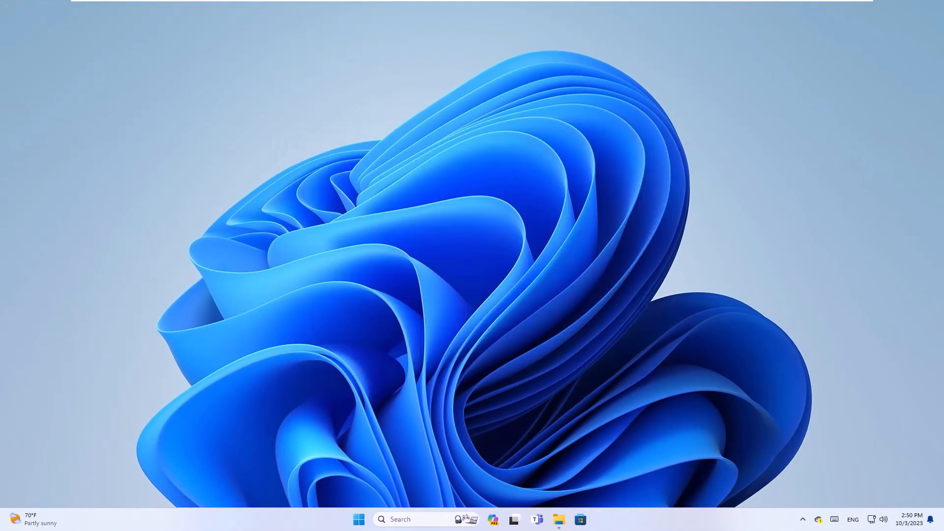